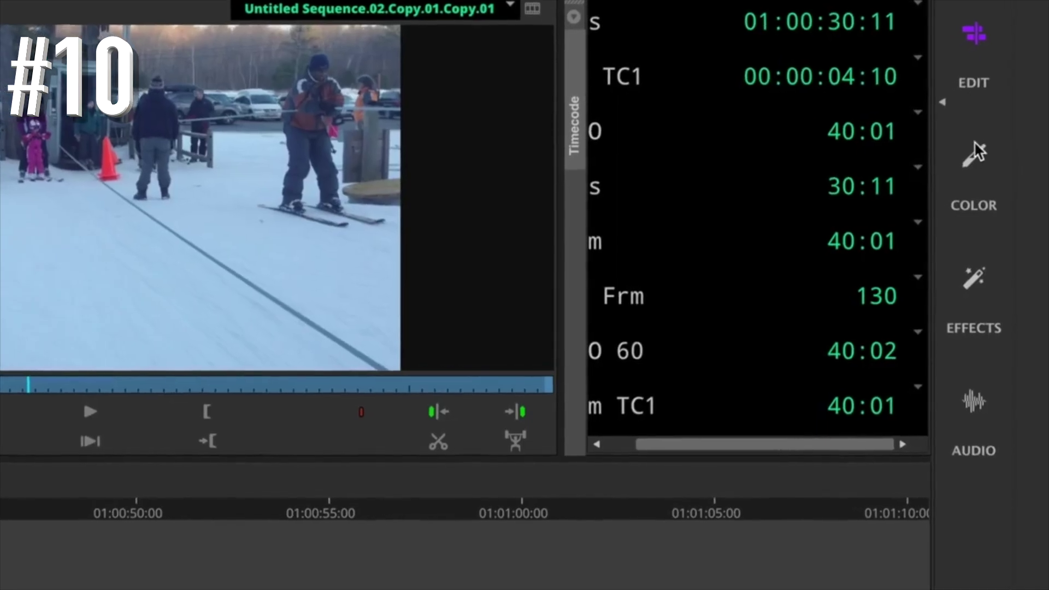
# - Scrub to 00:00:02;09 and tune the VEGAS Vignette's outer and inner radius on the dome clip
pyautogui.click(976, 152)
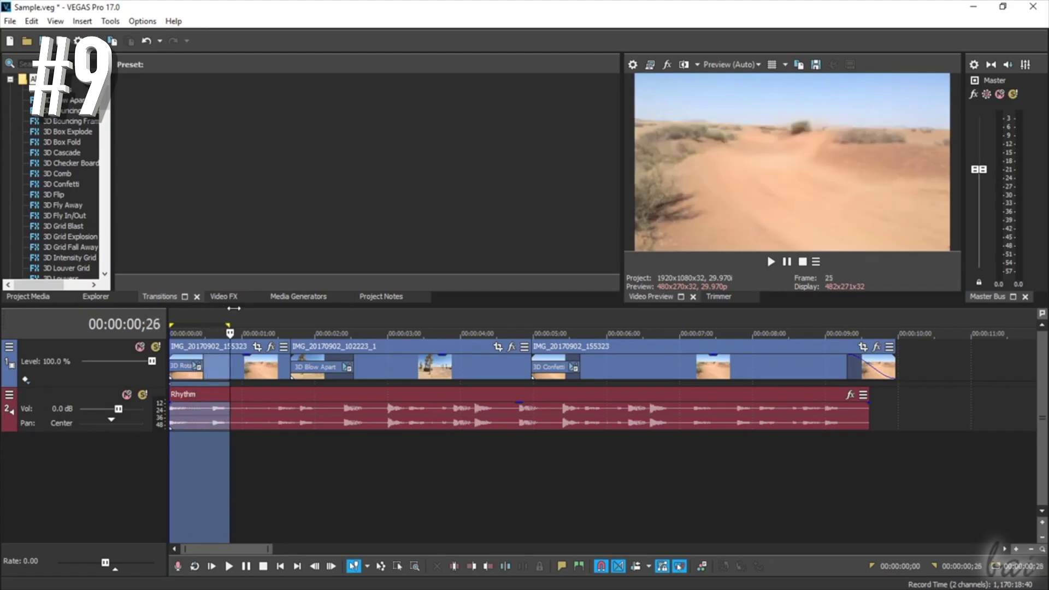
pyautogui.moveTo(298, 316); pyautogui.dragTo(340, 318)
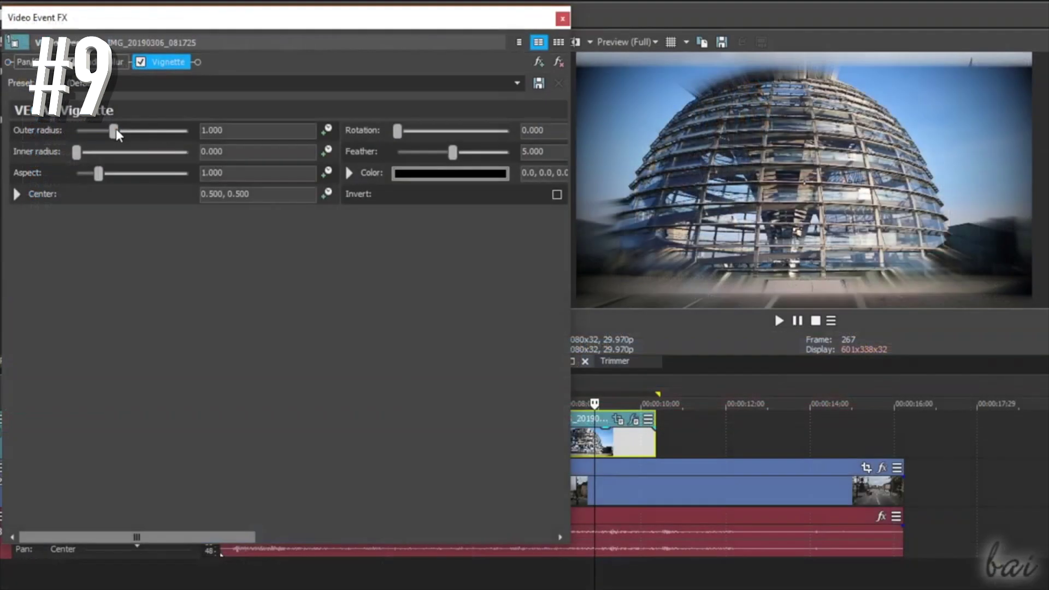
pyautogui.moveTo(116, 129)
pyautogui.mouseDown()
pyautogui.moveTo(129, 130)
pyautogui.moveTo(94, 130)
pyautogui.moveTo(109, 130)
pyautogui.mouseUp()
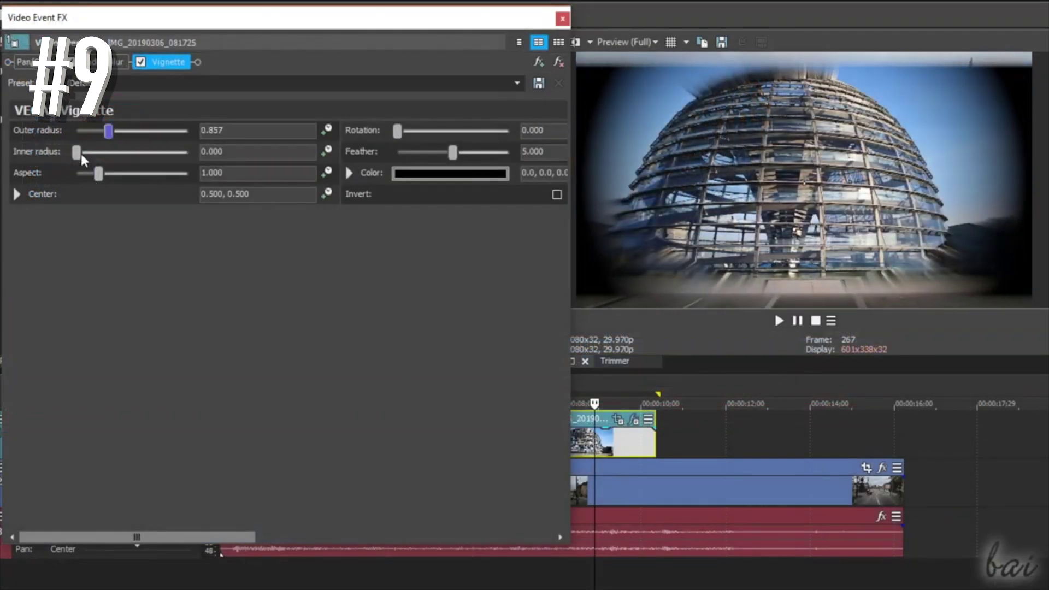
pyautogui.moveTo(79, 152); pyautogui.dragTo(104, 160)
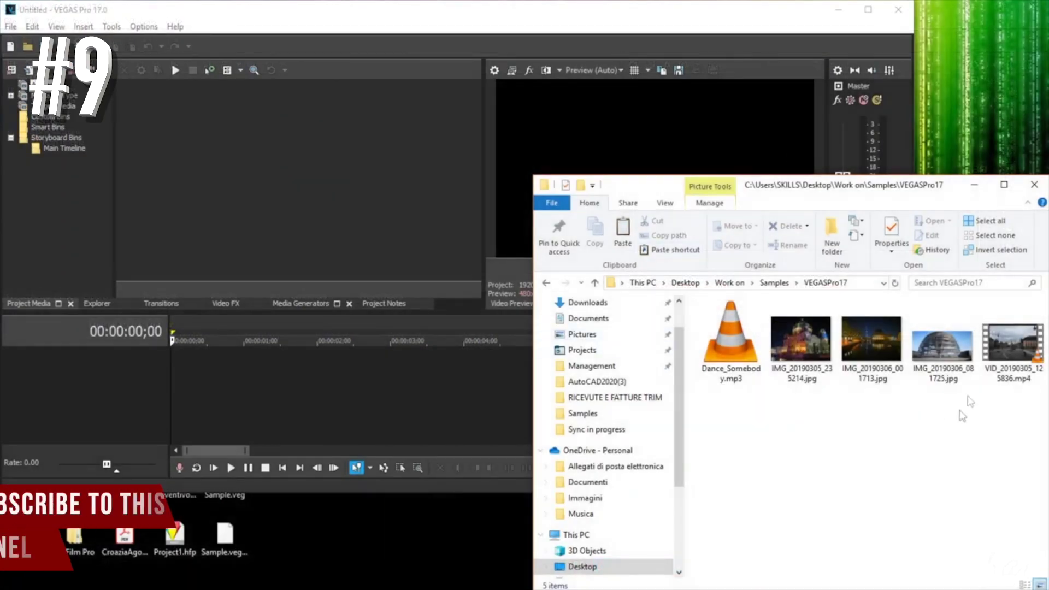
# - Add the VID_20190305_125836 street video to the timeline, matching project settings to it
pyautogui.click(1003, 350)
pyautogui.moveTo(1015, 355); pyautogui.dragTo(404, 392)
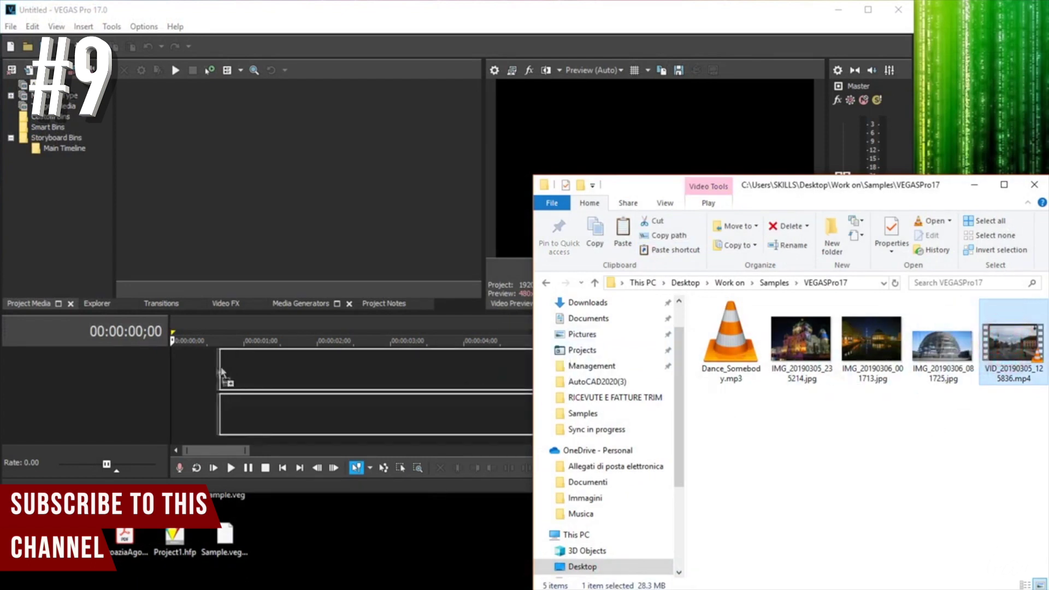
pyautogui.moveTo(223, 373); pyautogui.dragTo(225, 370)
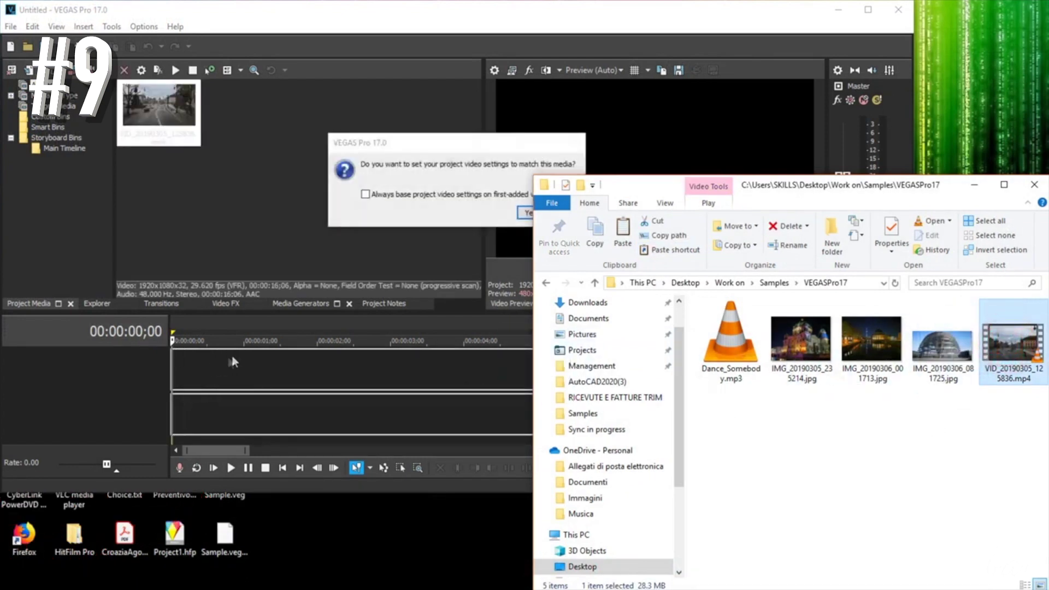
pyautogui.click(525, 215)
# - Place the dome photo after the street video at 00:00:03;23
pyautogui.click(447, 326)
pyautogui.scroll(-5, 447, 353)
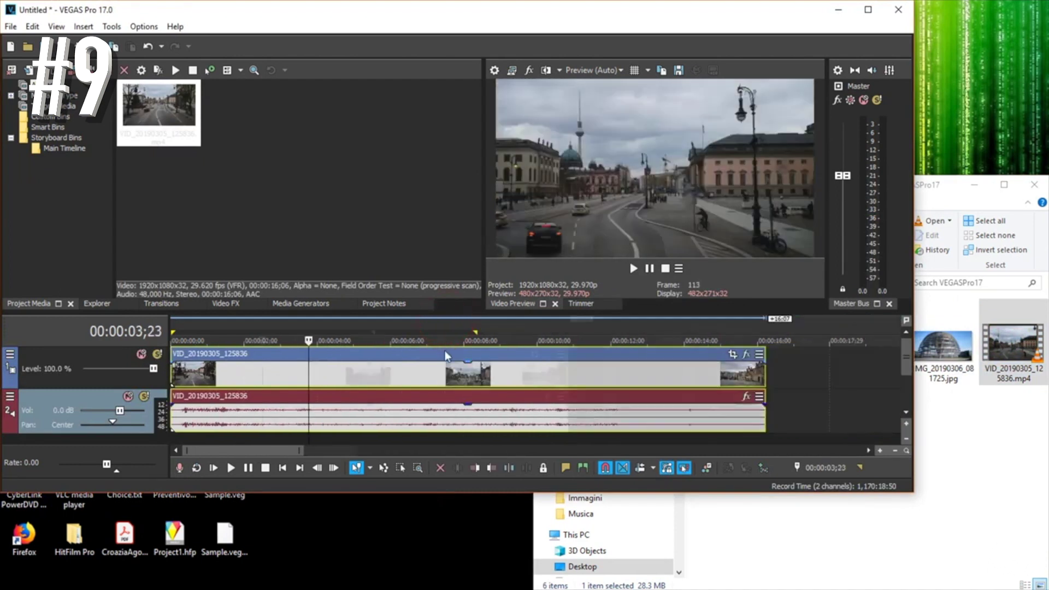
pyautogui.moveTo(939, 350); pyautogui.dragTo(516, 371)
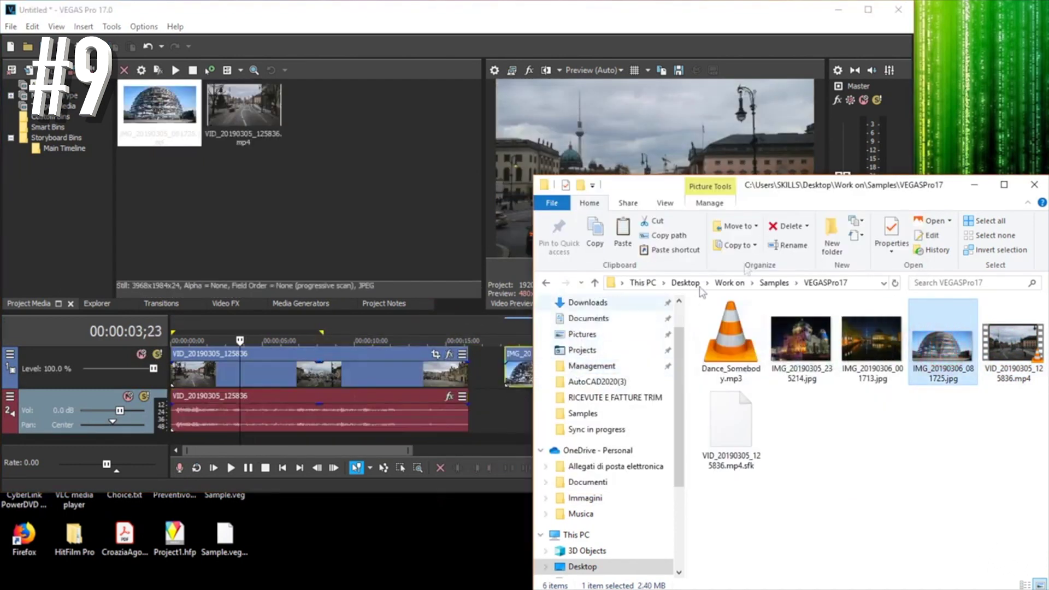
# - Add Dance_Somebody.mp3 to the audio track and open the project video properties
pyautogui.click(737, 327)
pyautogui.moveTo(796, 187); pyautogui.dragTo(915, 187)
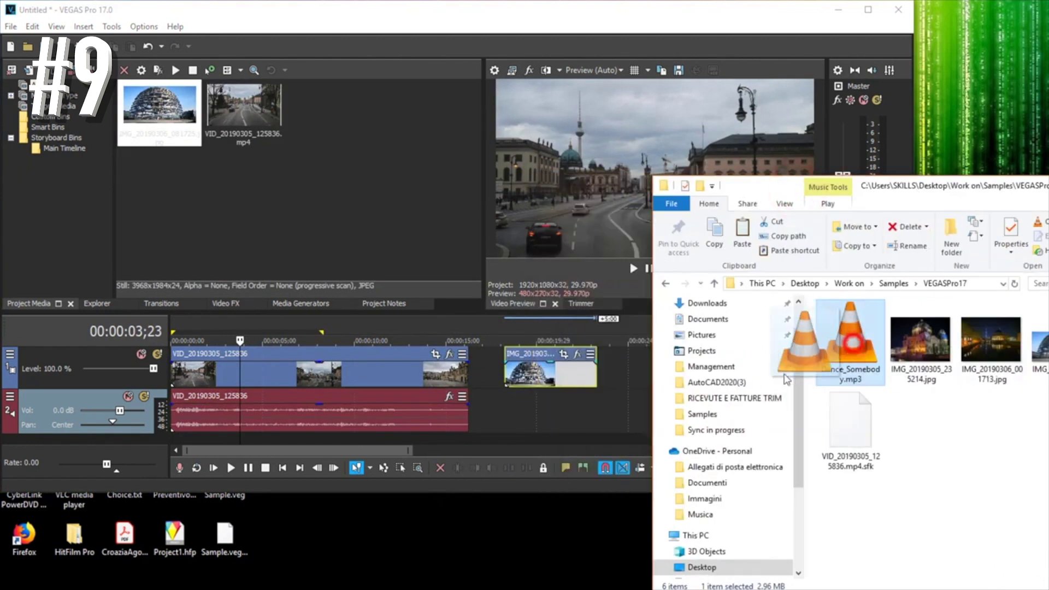
pyautogui.moveTo(533, 410); pyautogui.dragTo(532, 410)
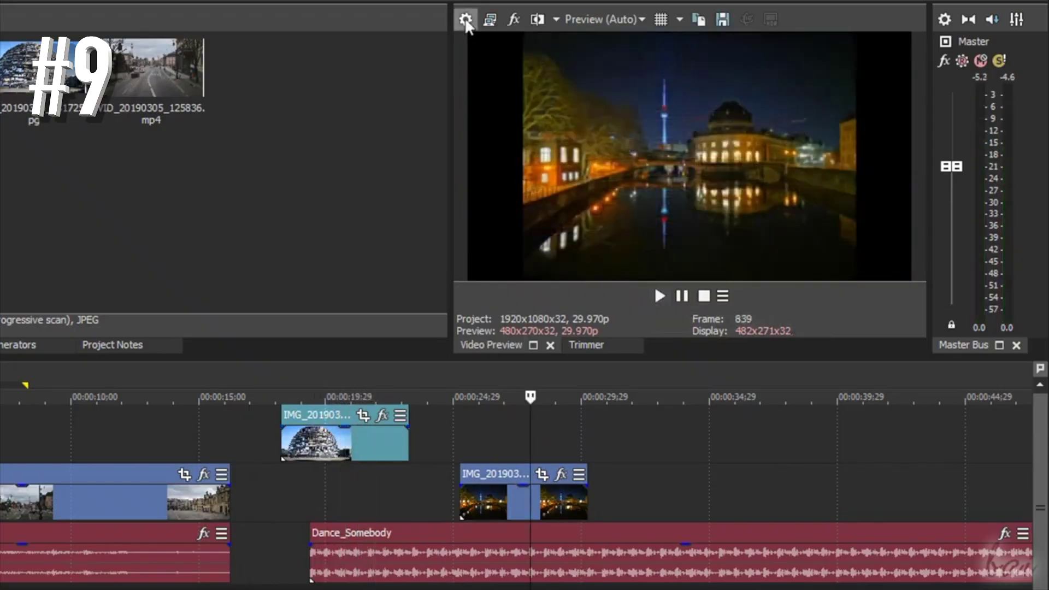
pyautogui.click(465, 17)
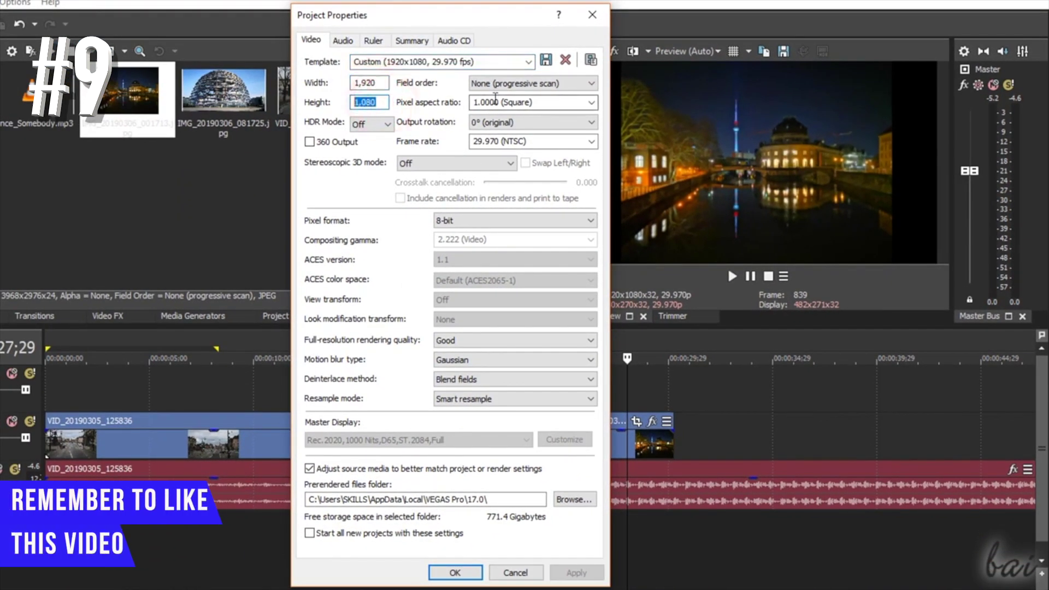
# - Check pixel format and preview quality, then warm the street clip's shadows and midtones toward red
pyautogui.click(492, 221)
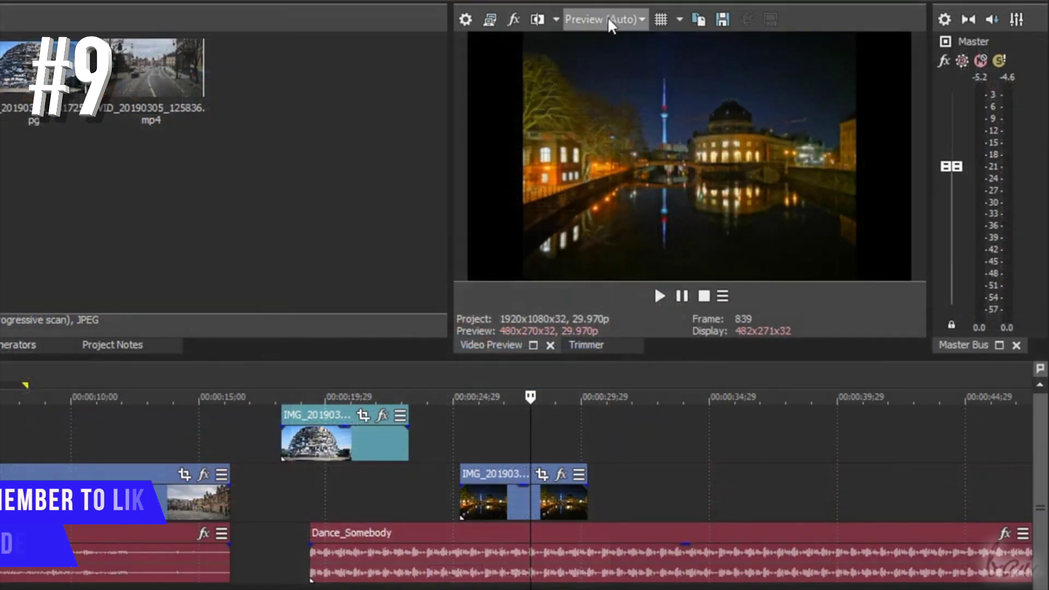
pyautogui.click(605, 19)
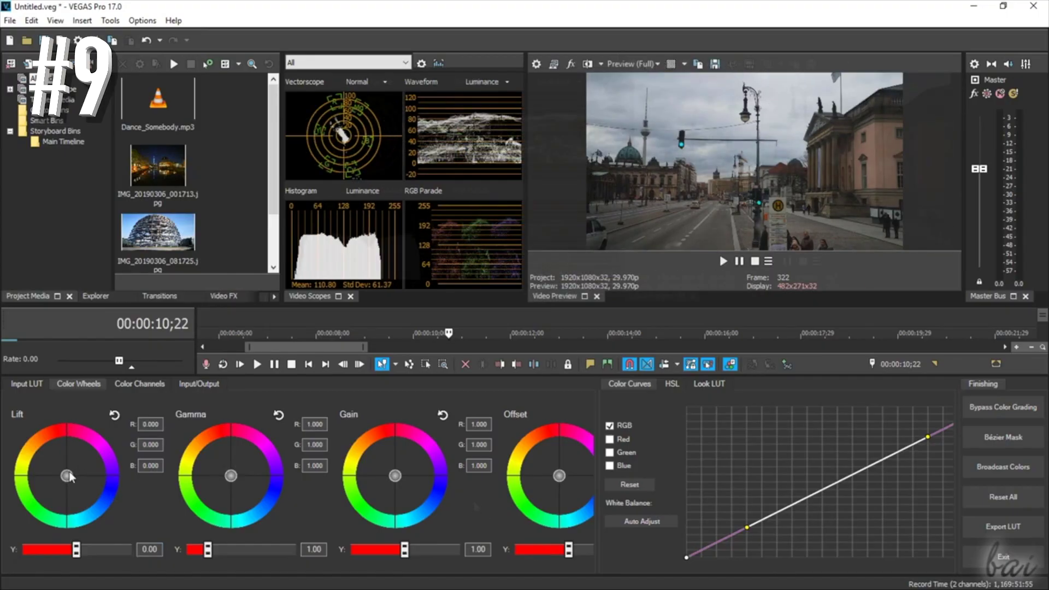
pyautogui.moveTo(70, 477); pyautogui.dragTo(65, 477)
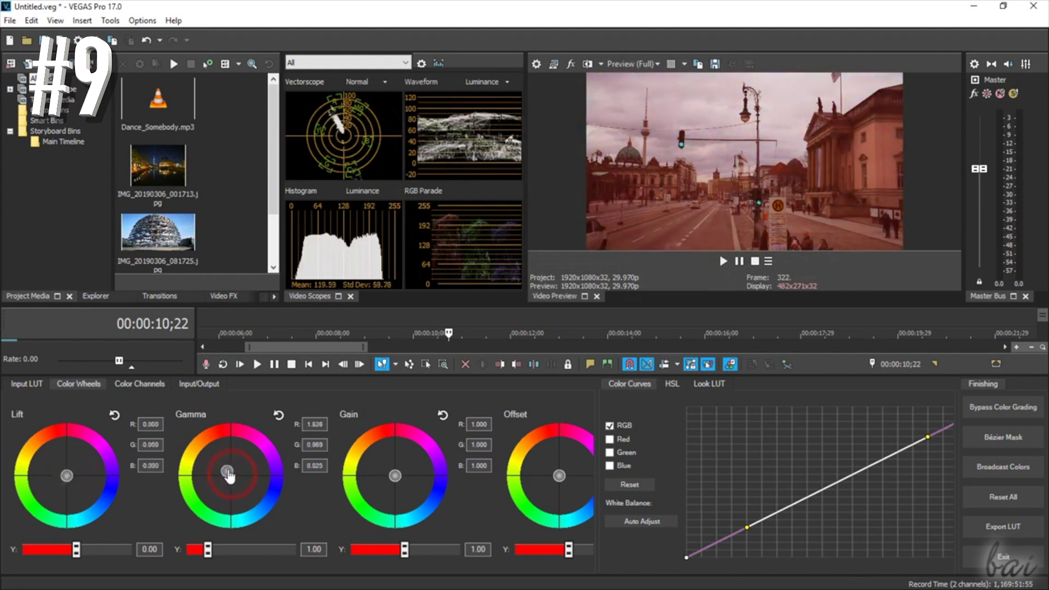
pyautogui.moveTo(233, 482); pyautogui.dragTo(236, 479)
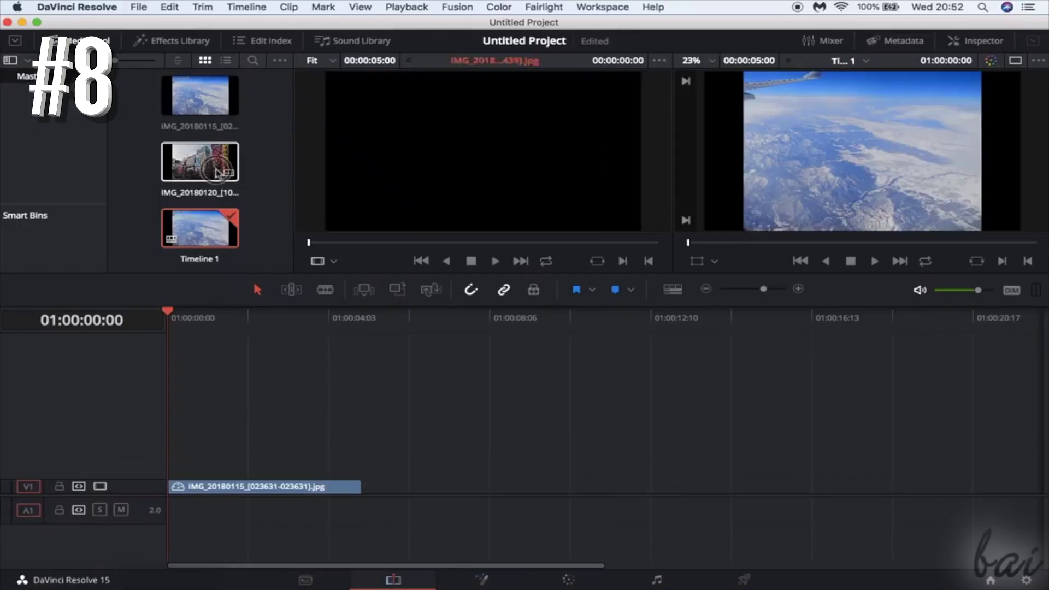
# - Put the IMG_20180120 aerial photo on V1 and bring it into the Fusion page
pyautogui.moveTo(200, 162); pyautogui.dragTo(389, 486)
pyautogui.click(480, 579)
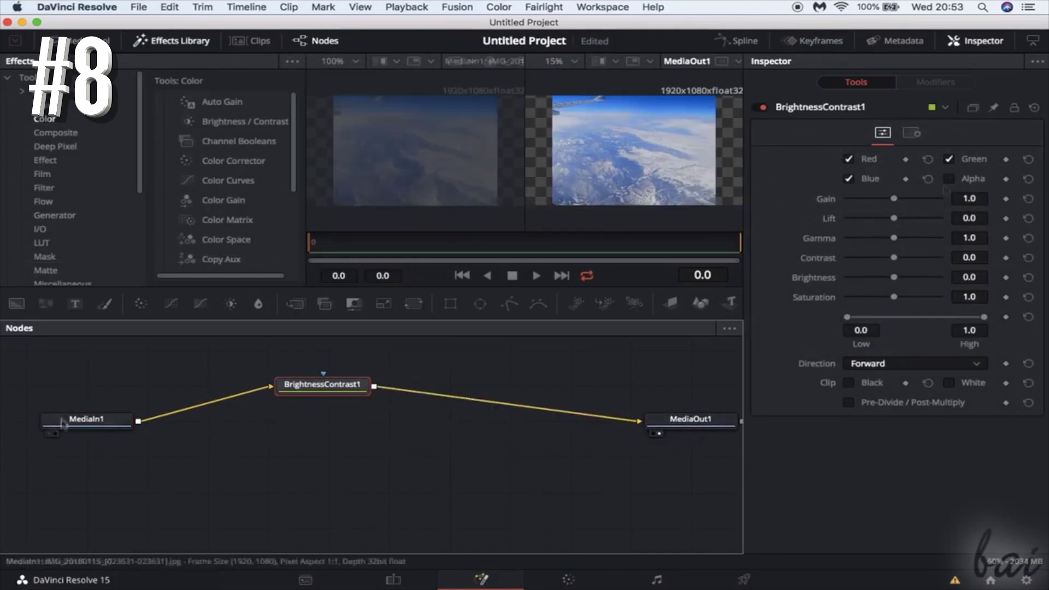
# - Move the brightened aerial photo on to the Color page for grading
pyautogui.click(568, 580)
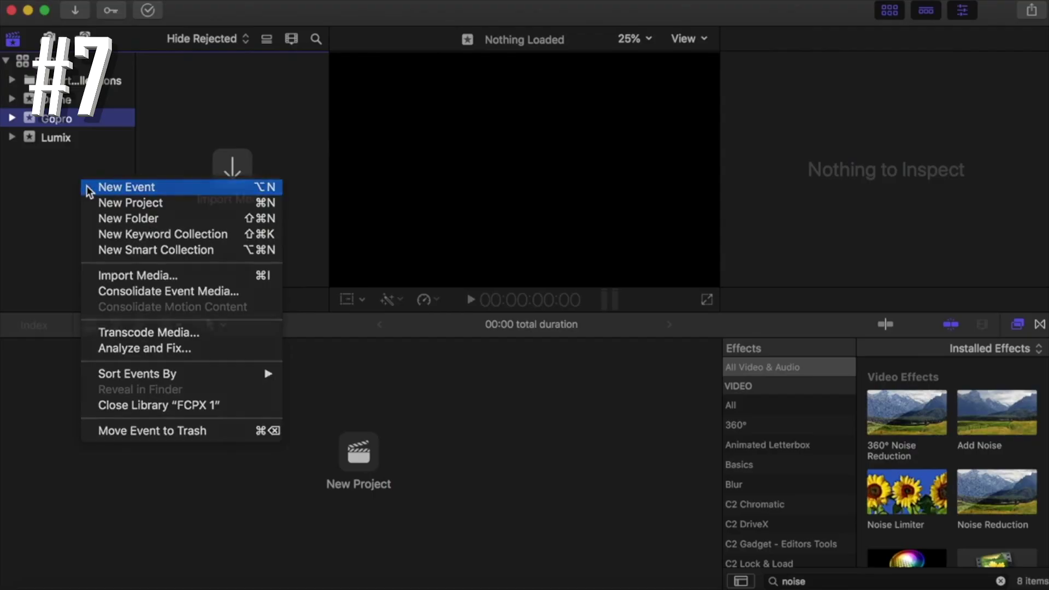
# - Create a new library event named Audio
pyautogui.click(87, 187)
pyautogui.write('Audio')
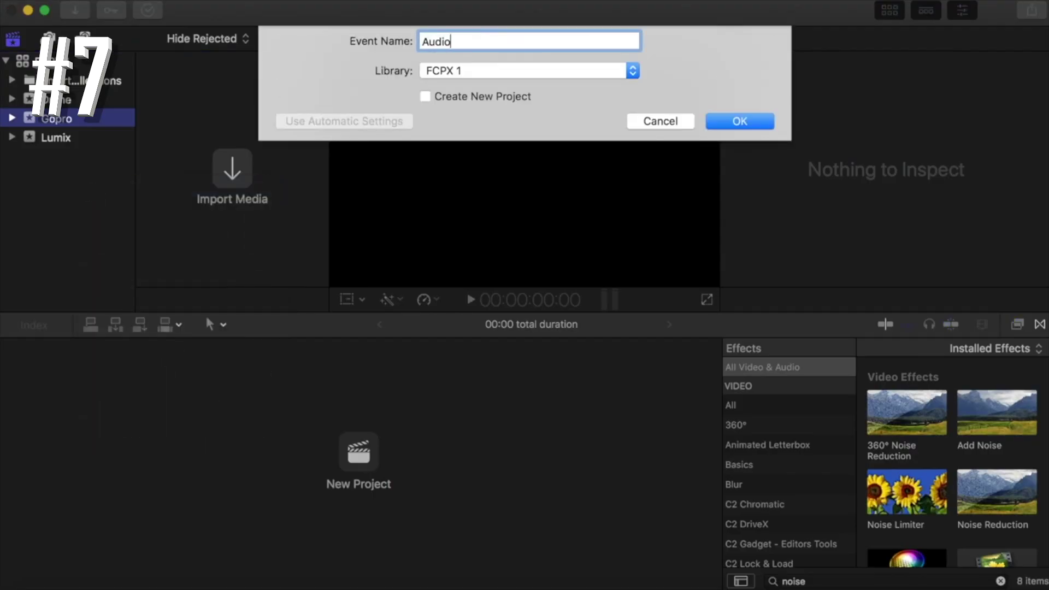
pyautogui.press('Return')
# - Create a second event named Misc. and bring up the Import Media window
pyautogui.rightClick(88, 187)
pyautogui.click(91, 194)
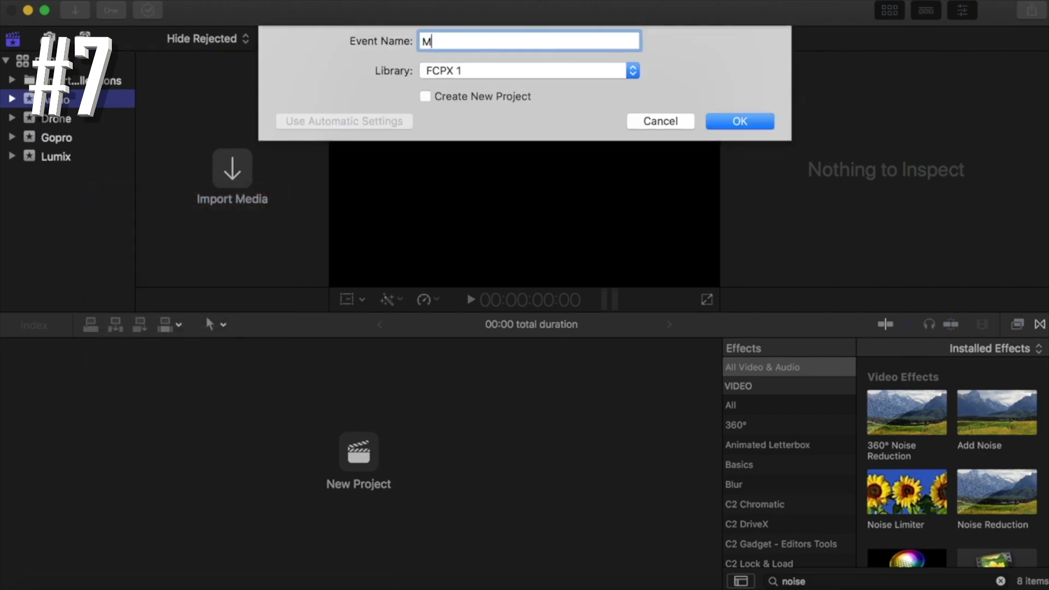
pyautogui.press('Return')
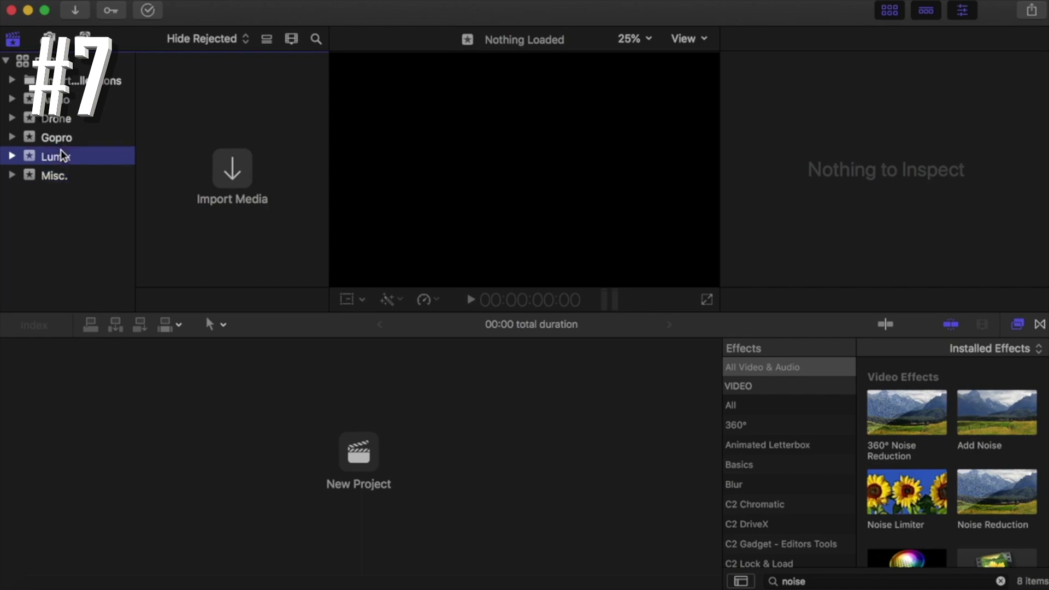
pyautogui.click(233, 173)
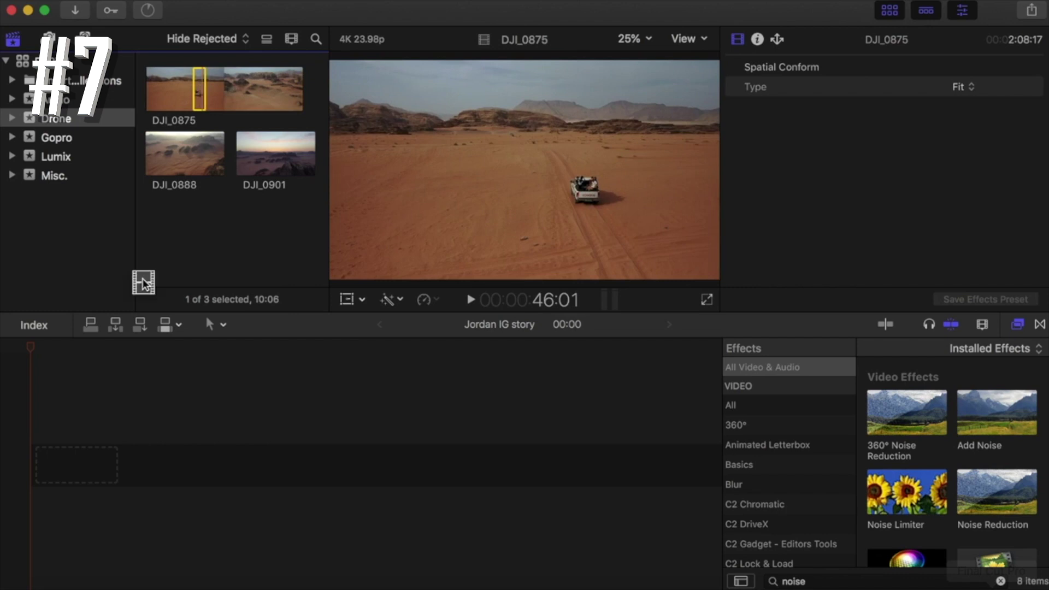
# - Place DJI_0875 at the timeline start, then preview Lumix clip P2688384 of the desert jeep
pyautogui.moveTo(46, 455); pyautogui.dragTo(48, 456)
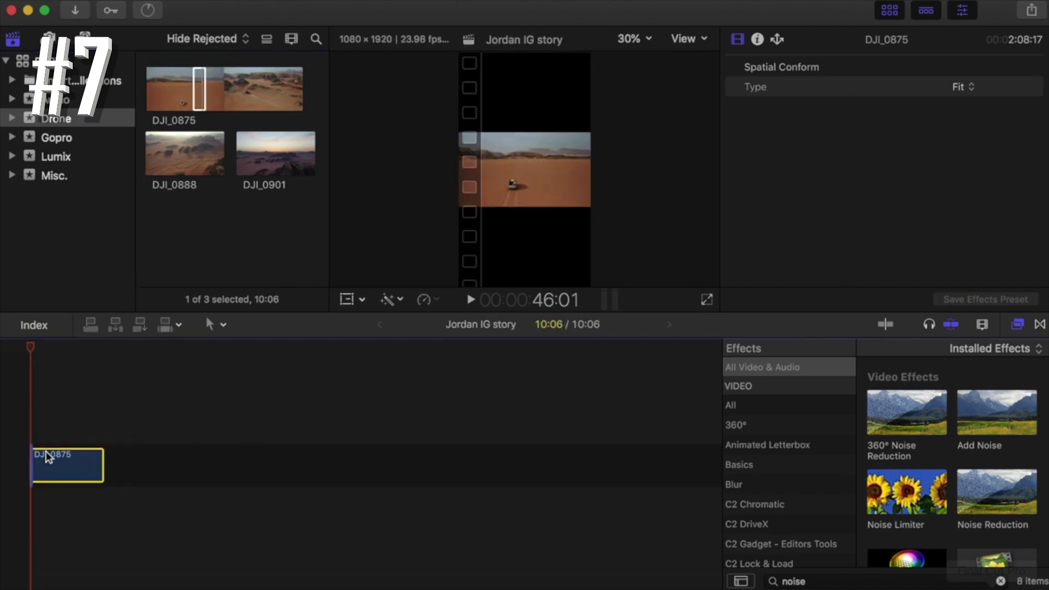
pyautogui.click(56, 157)
pyautogui.click(157, 93)
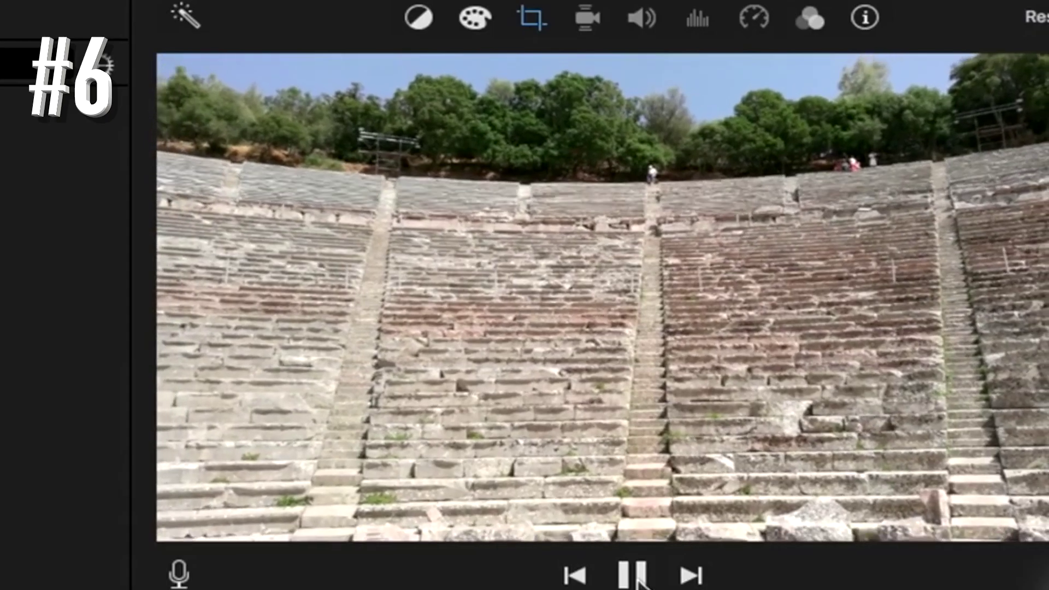
# - Pause the amphitheater preview and give the columns cutaway a 0.8-second fade-in
pyautogui.click(637, 578)
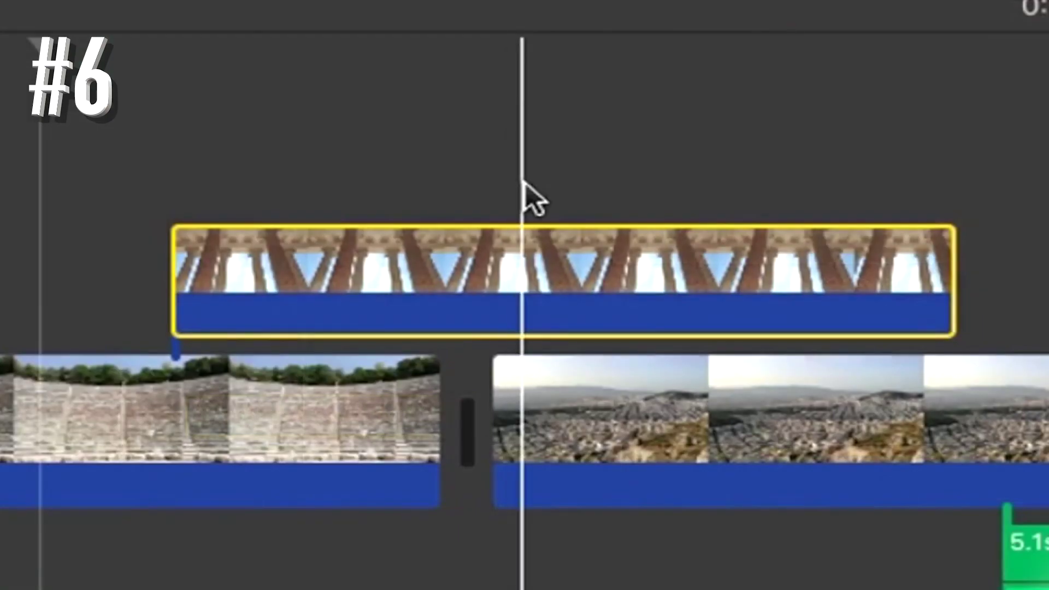
pyautogui.moveTo(525, 259)
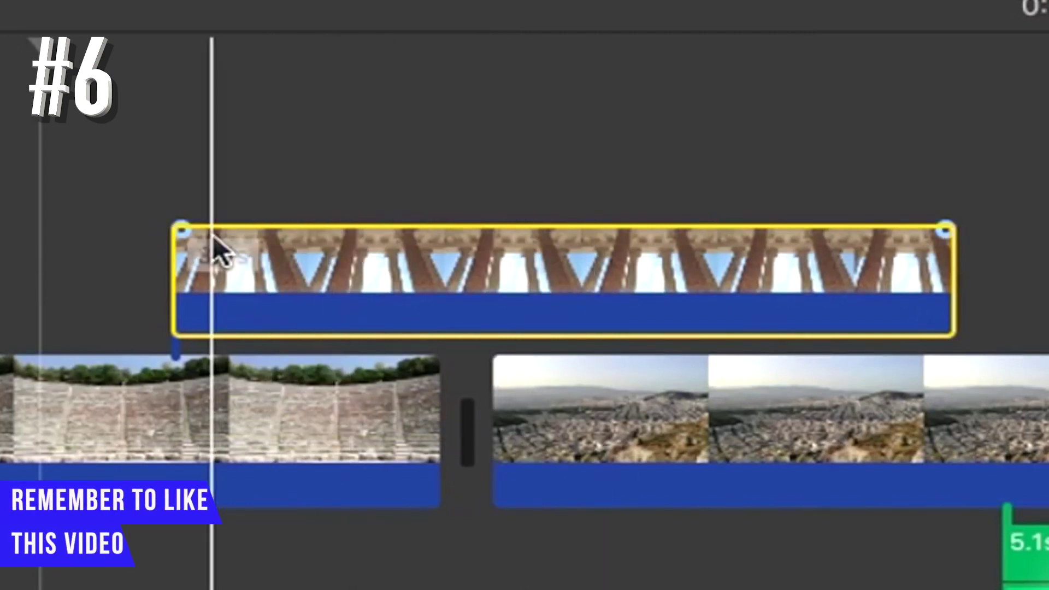
pyautogui.moveTo(182, 229); pyautogui.dragTo(369, 257)
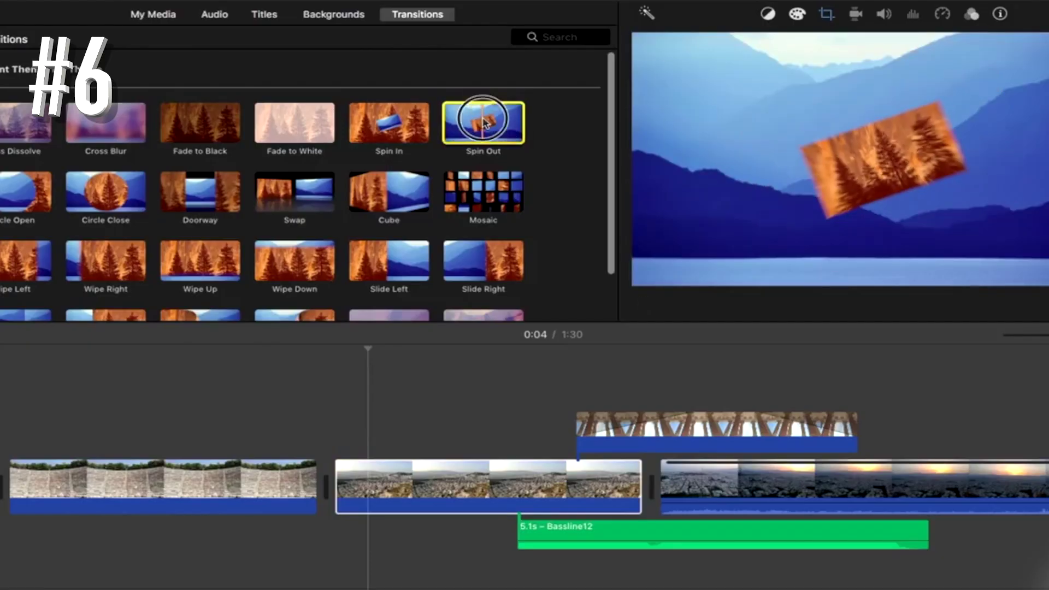
# - Add Spin Out, then Mosaic, as transitions between the amphitheater and city clips
pyautogui.moveTo(484, 121); pyautogui.dragTo(289, 443)
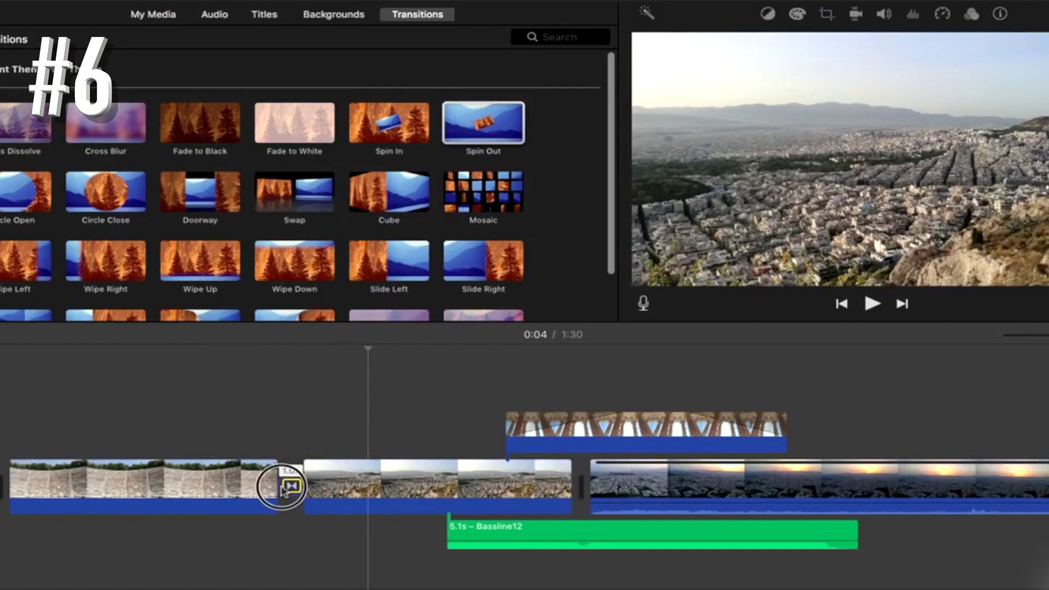
pyautogui.moveTo(481, 198); pyautogui.dragTo(453, 218)
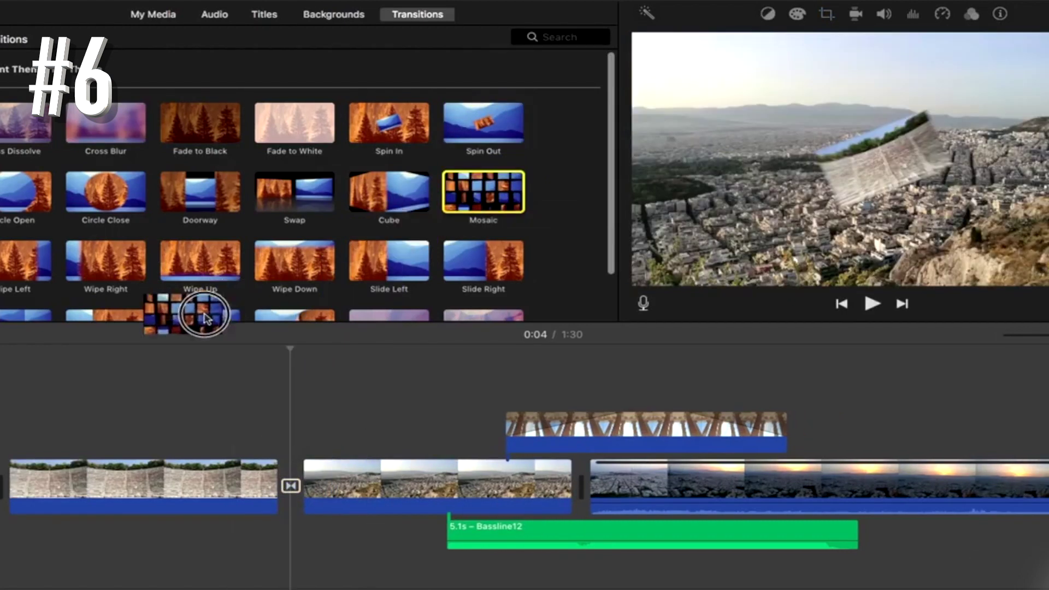
pyautogui.moveTo(205, 317); pyautogui.dragTo(380, 429)
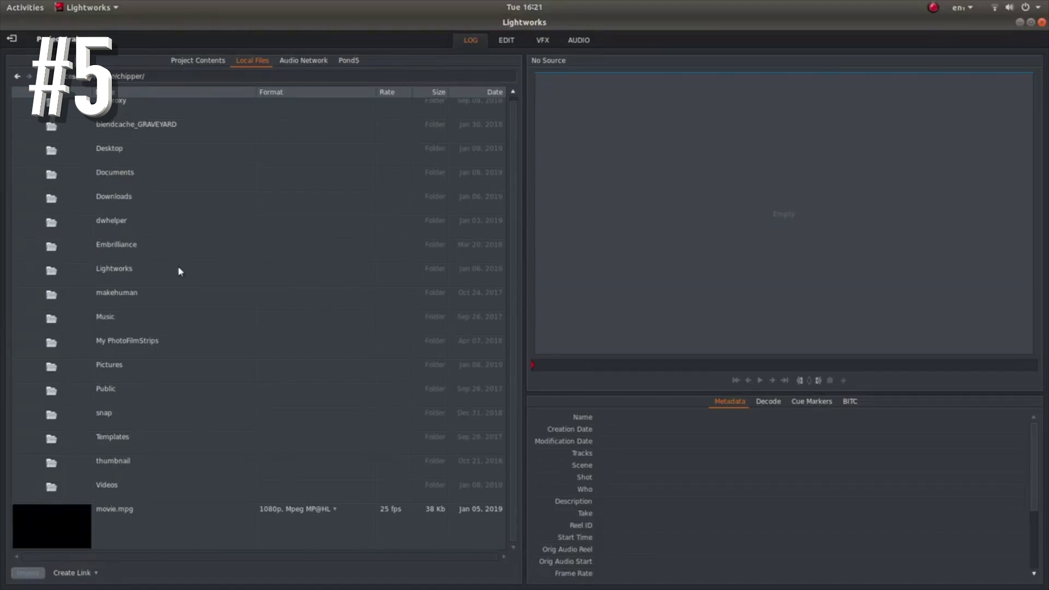
# - Open the Videos folder, switch to EDIT, and open locomotive clip 00239 in its own viewer
pyautogui.doubleClick(108, 486)
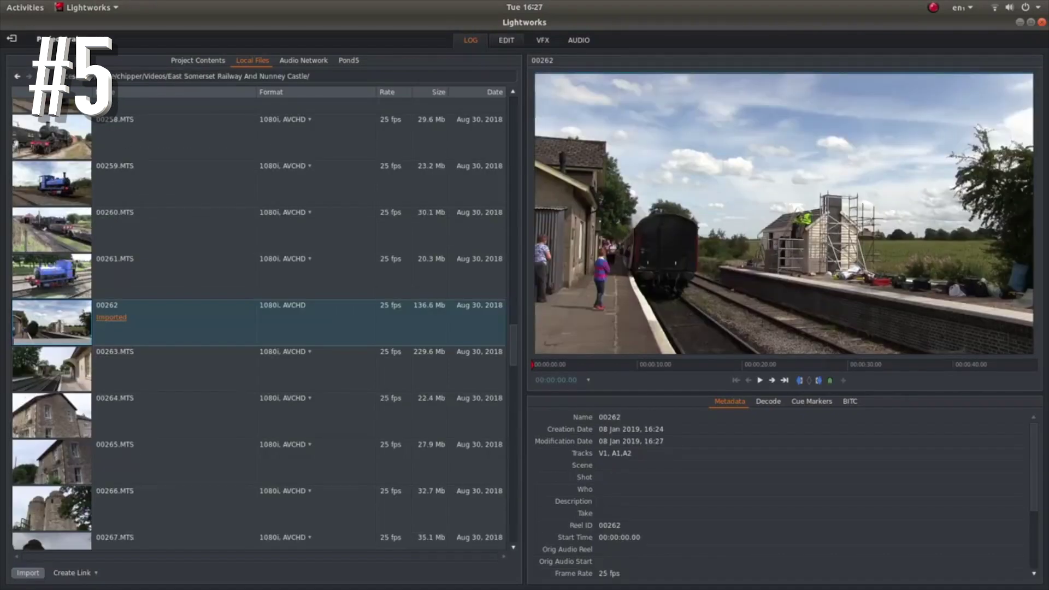
pyautogui.click(507, 40)
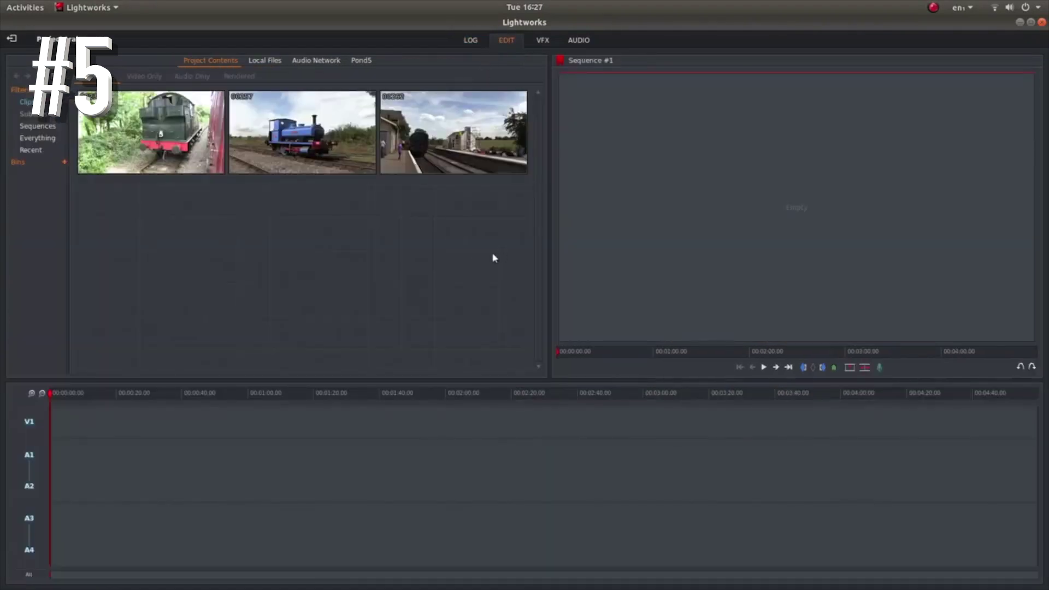
pyautogui.doubleClick(146, 125)
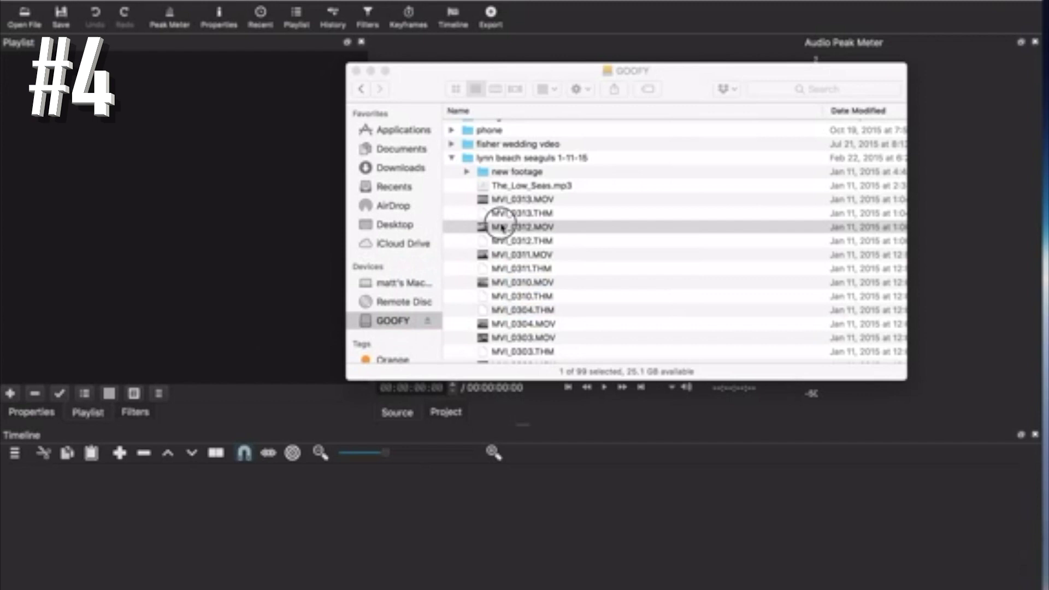
# - Add MVI_0312.MOV to the playlist, stop playback, then add MVI_0311.MOV as well
pyautogui.moveTo(119, 178); pyautogui.dragTo(117, 170)
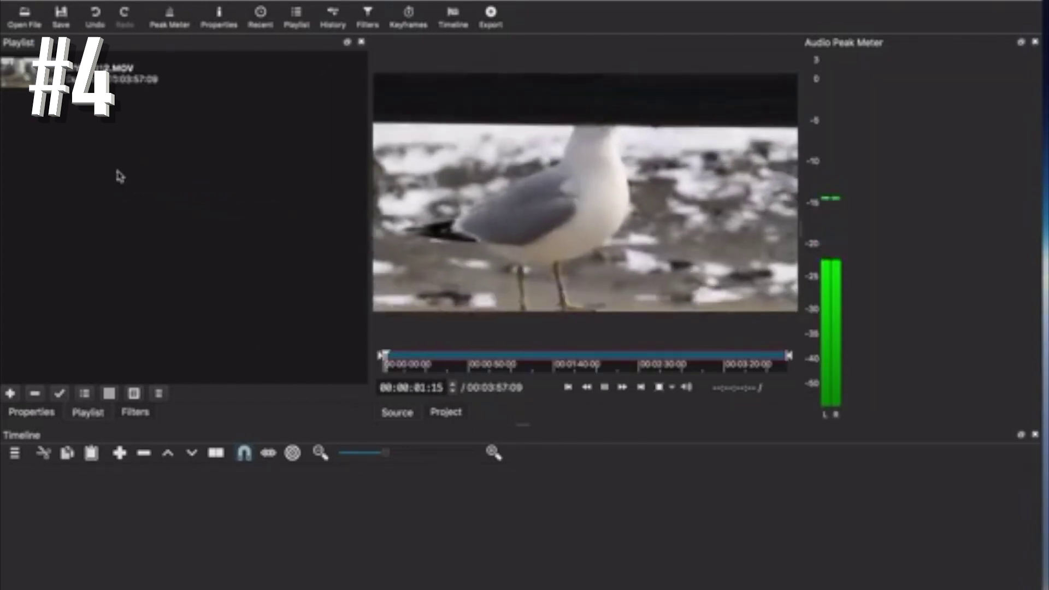
pyautogui.press('space')
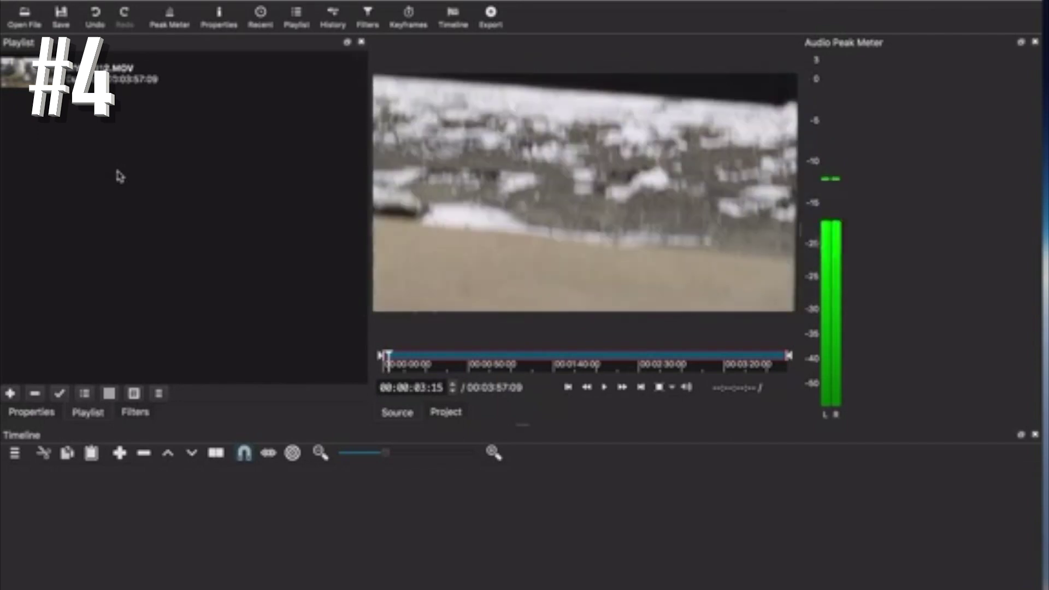
pyautogui.press('super+Tab')
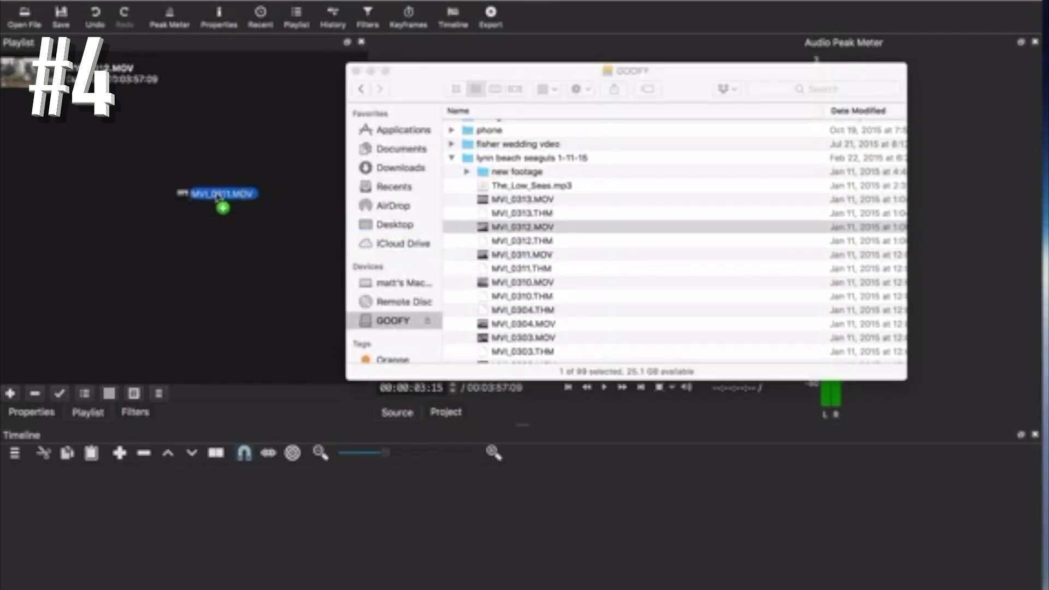
pyautogui.moveTo(217, 196); pyautogui.dragTo(216, 196)
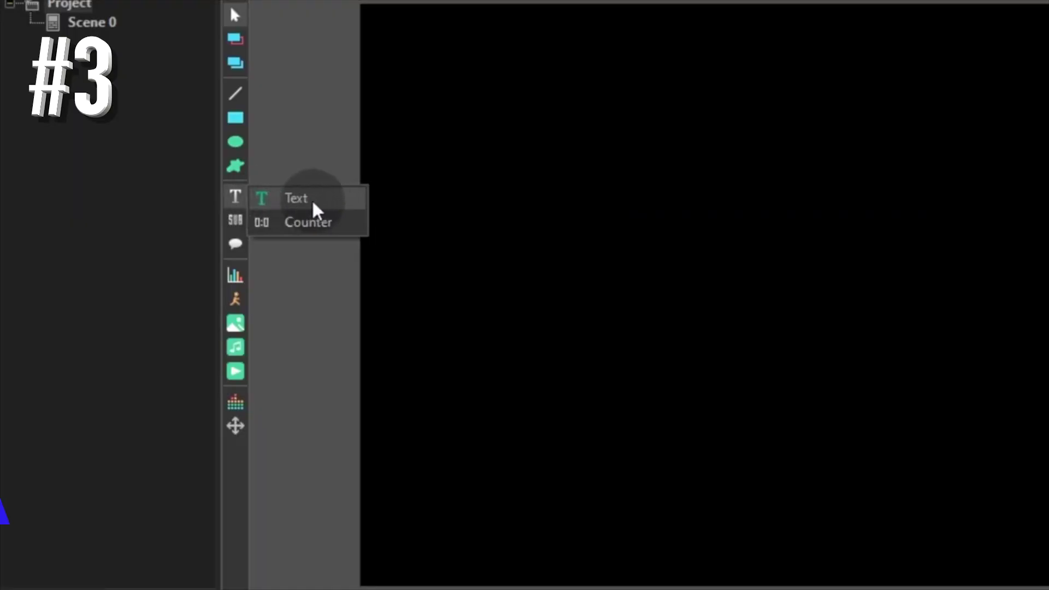
# - Add an I'M AWESOME text object at the default position and duplicate it as a second line
pyautogui.click(306, 203)
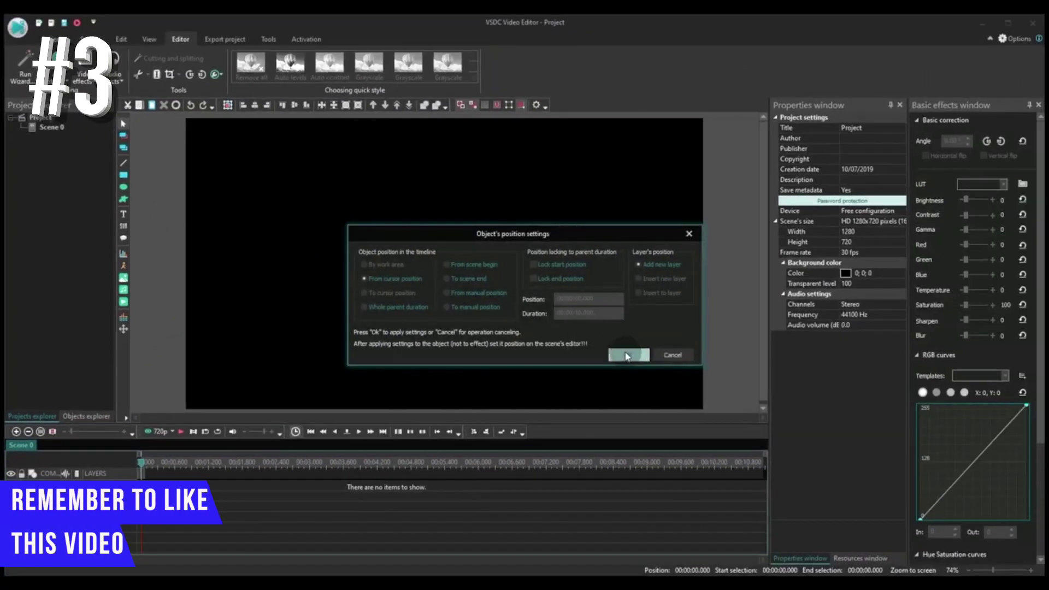
pyautogui.click(628, 355)
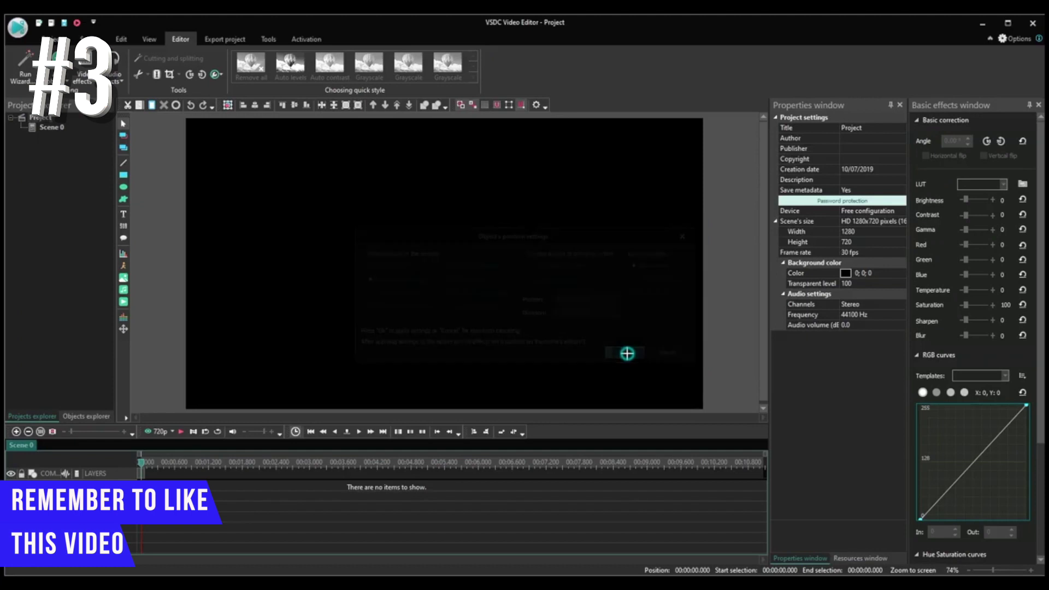
pyautogui.hotkey('ctrl', 'c')
pyautogui.hotkey('ctrl', 'v')
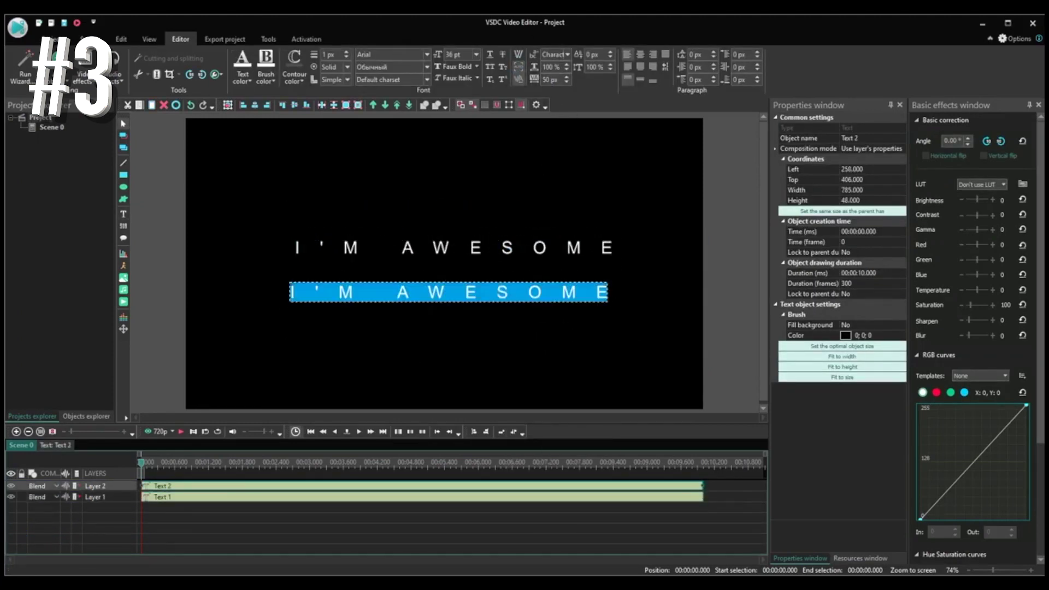
pyautogui.hotkey('ctrl', 'a')
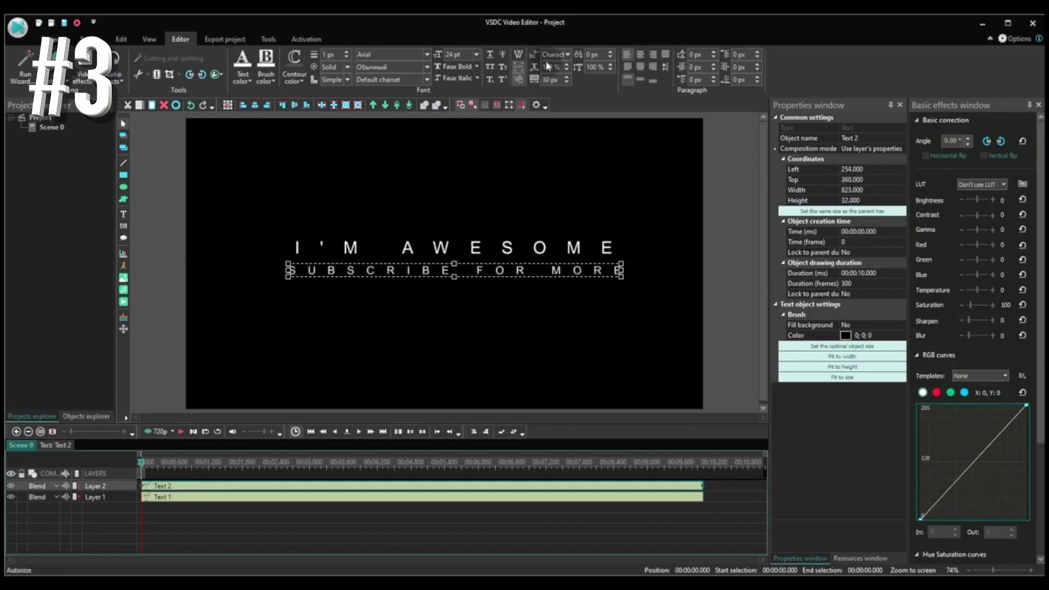
pyautogui.click(313, 182)
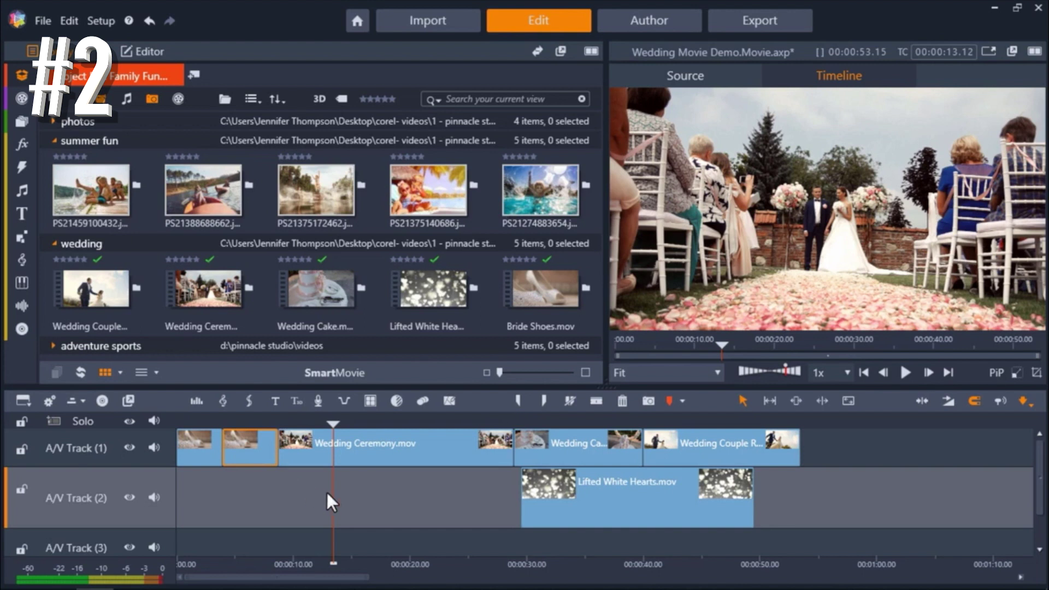
# - Split the clips on A/V Tracks 1 and 2 at 00:00:35
pyautogui.moveTo(333, 493); pyautogui.dragTo(584, 513)
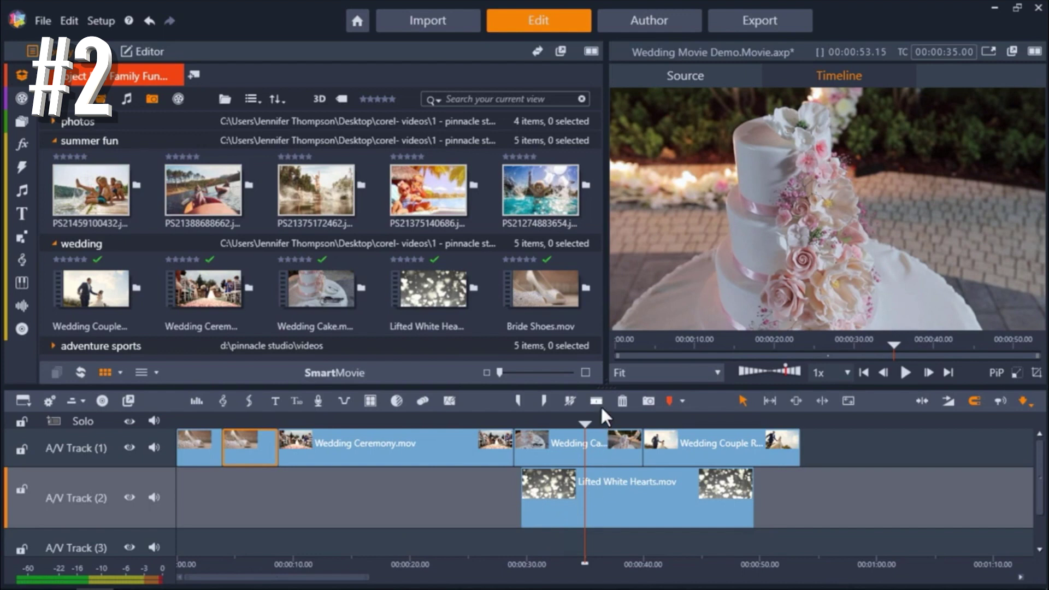
pyautogui.click(598, 402)
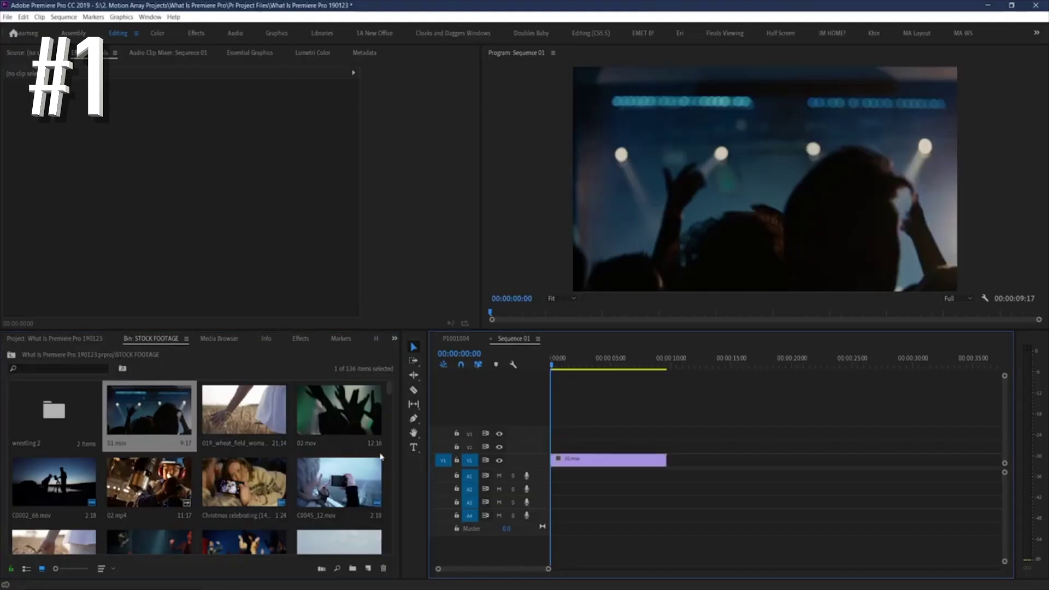
# - Place C0002_66.mov, 02.mov and 03.mov after 01.mov on V1, then apply a favorite effect to the audio
pyautogui.moveTo(54, 480); pyautogui.dragTo(667, 460)
pyautogui.moveTo(338, 409); pyautogui.dragTo(672, 460)
pyautogui.scroll(-1, 197, 470)
pyautogui.moveTo(149, 481); pyautogui.dragTo(743, 460)
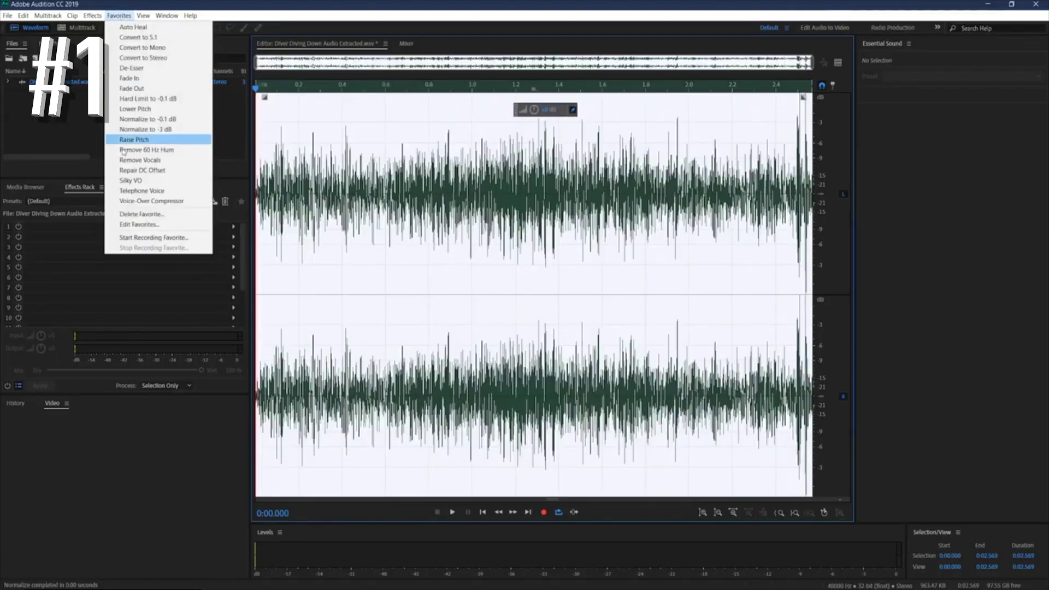
pyautogui.click(269, 213)
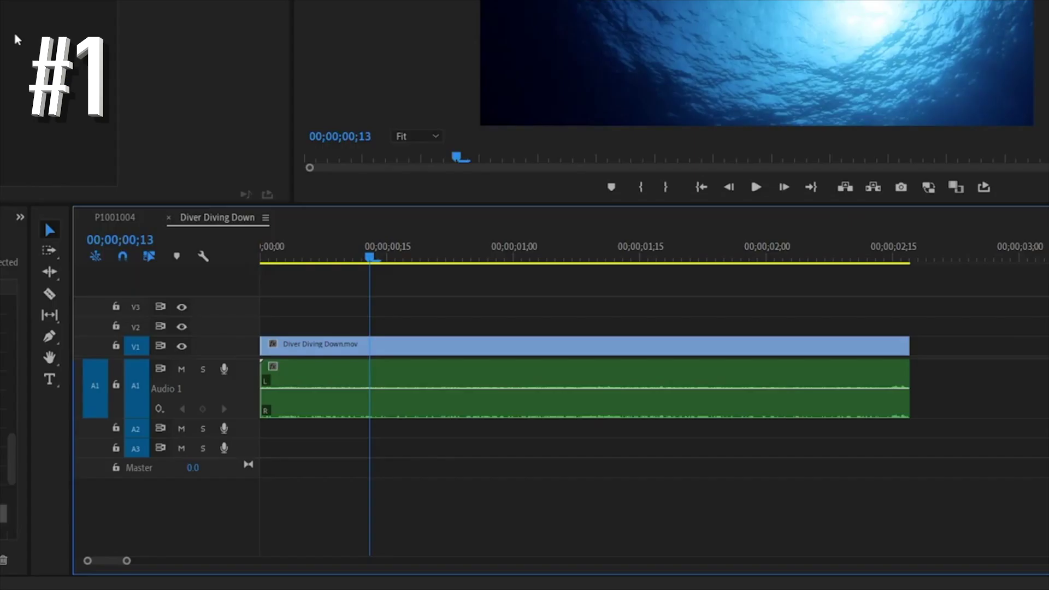